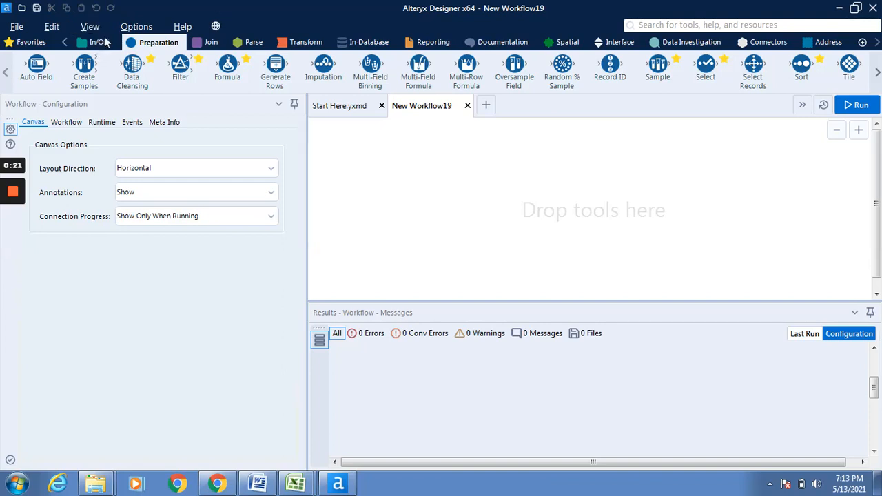
Place an Input Data tool on the empty canvas and connect it to the Excel file Sales 2017 - Copy.
click(106, 42)
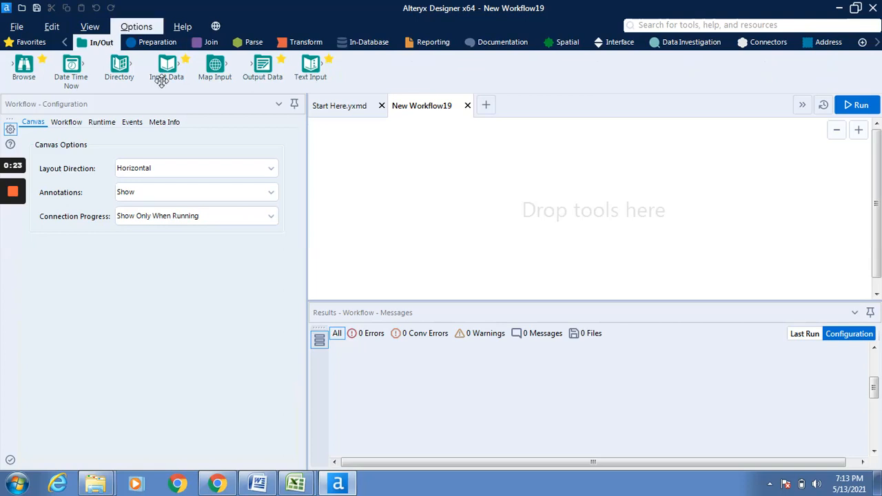
drag(164, 68, 393, 178)
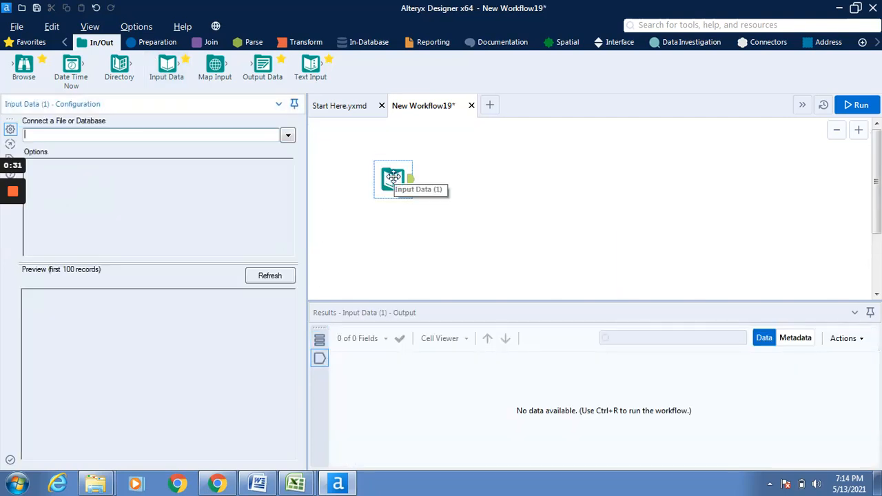
click(287, 136)
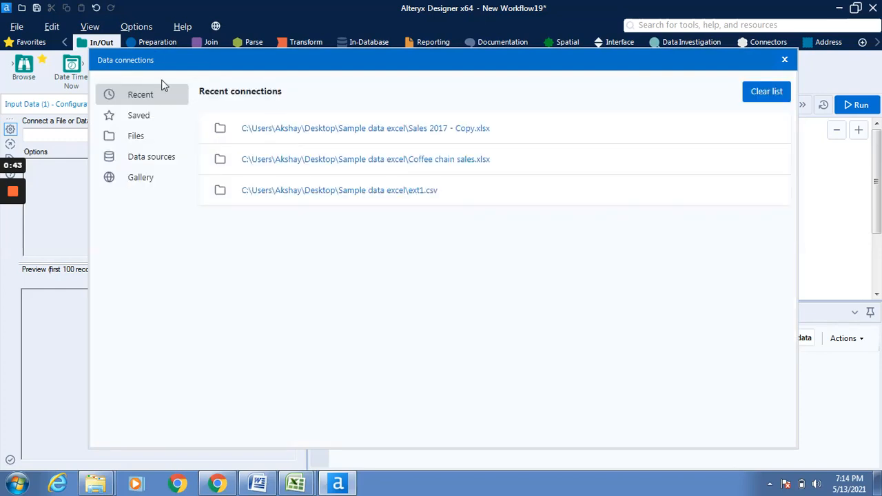
click(146, 141)
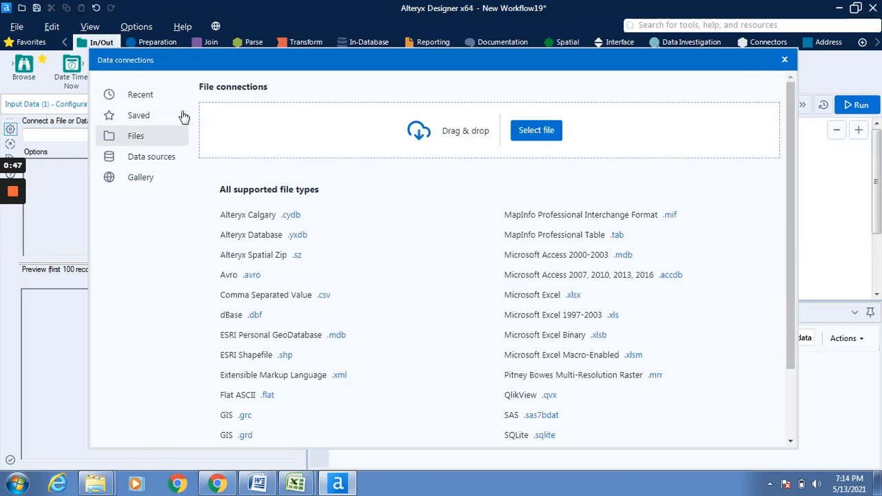
click(550, 135)
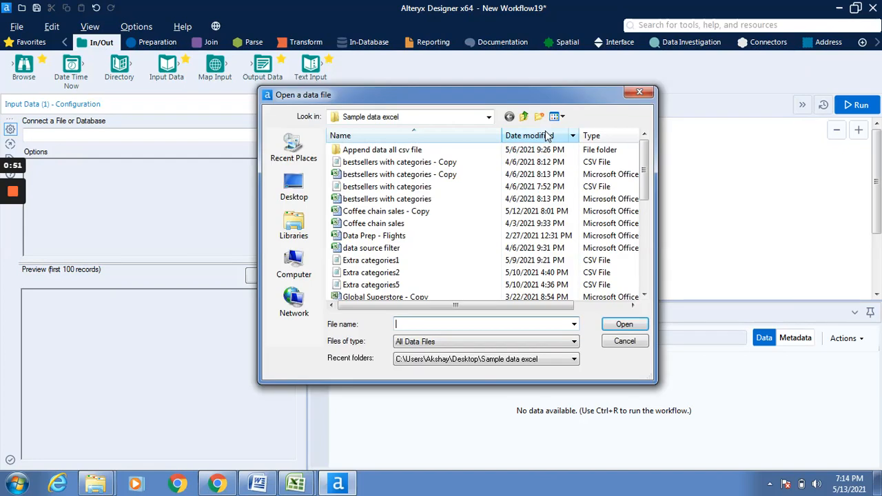
click(645, 268)
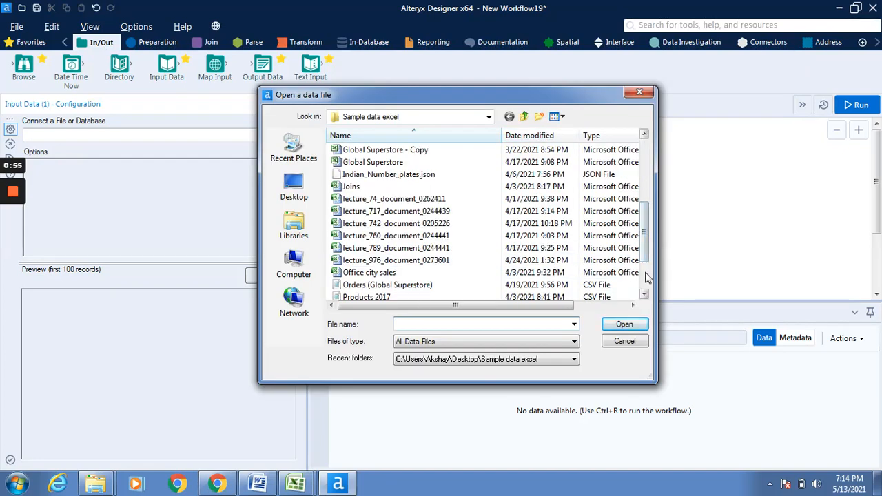
click(645, 268)
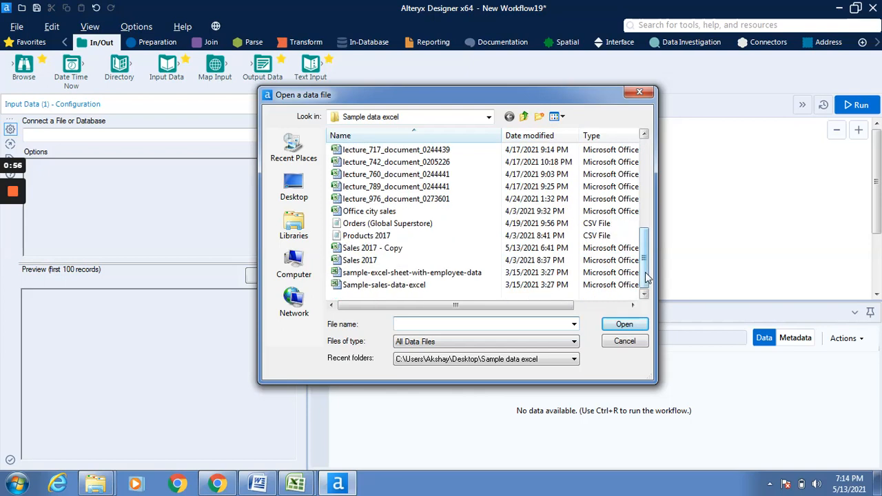
click(438, 249)
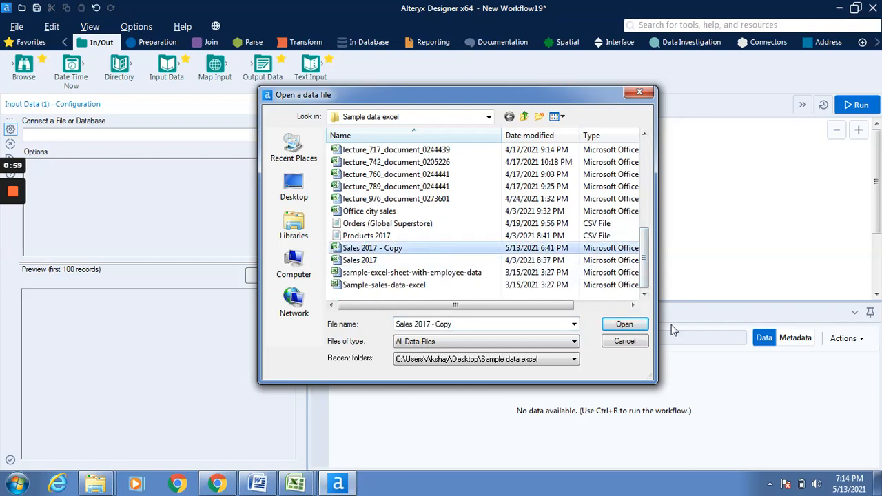
click(624, 324)
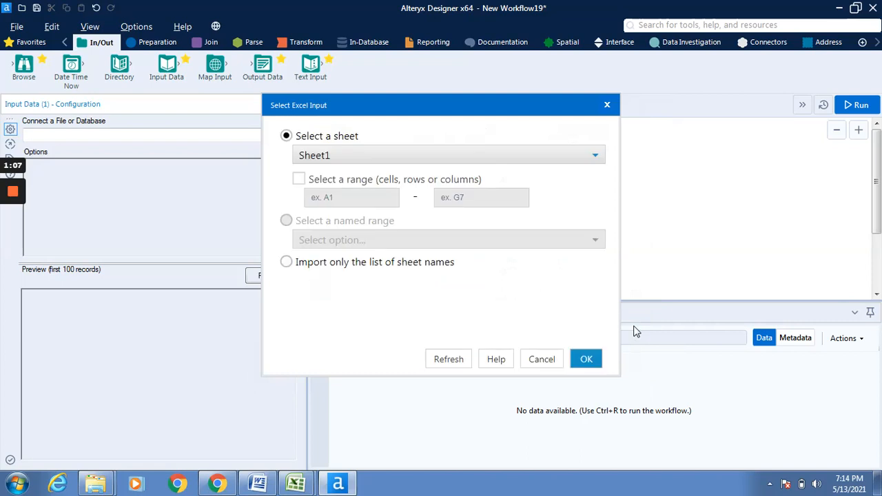
Choose the 10000 Records sheet as the Excel input and confirm the import.
click(593, 159)
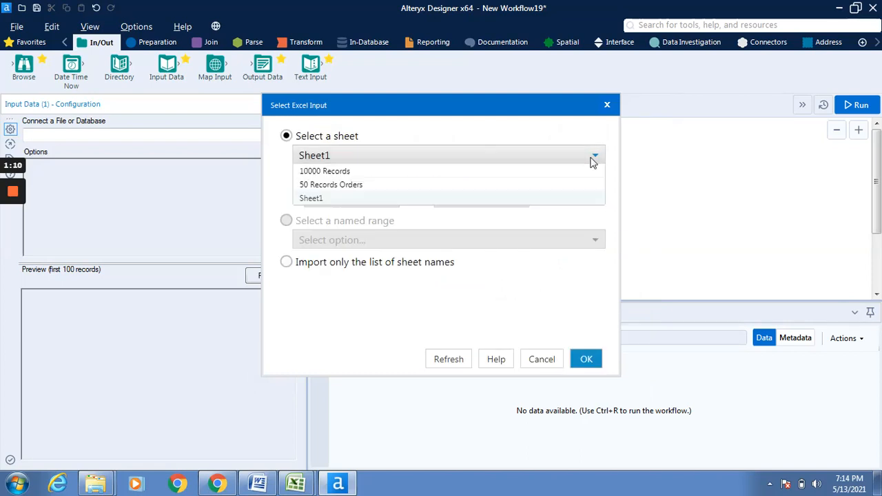
click(498, 173)
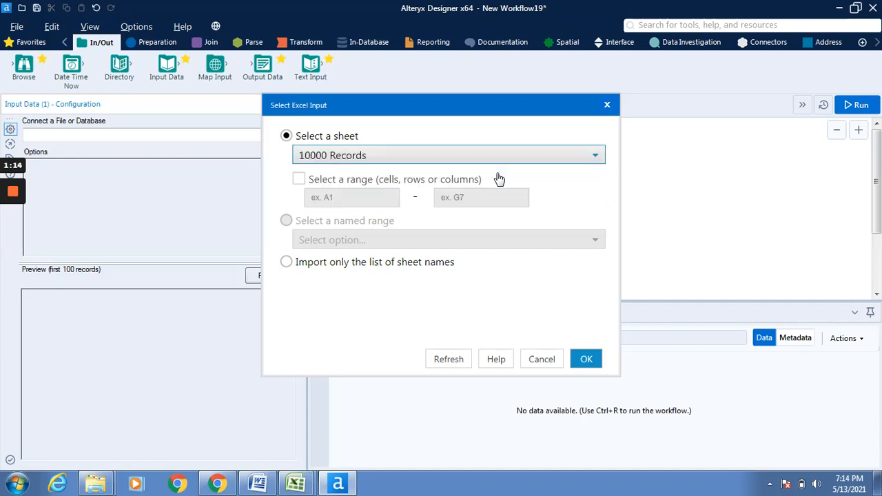
click(586, 360)
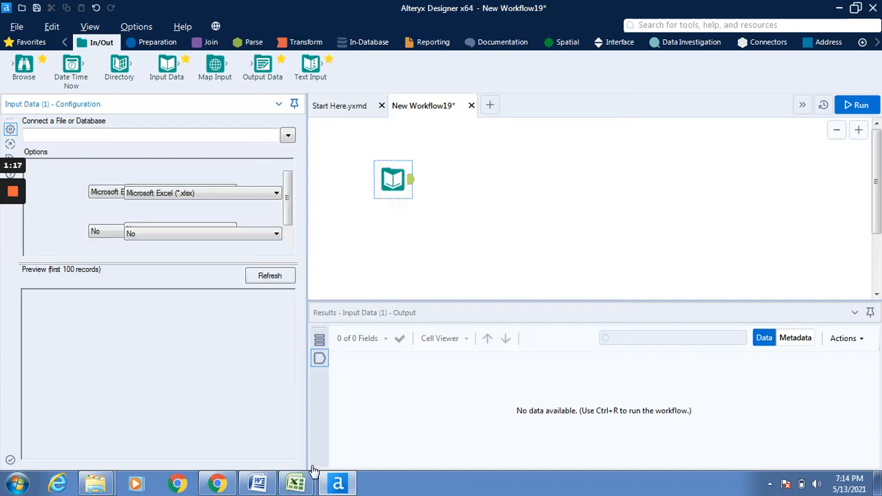
Switch to the Sales 2017 - Copy workbook in Excel, check the first and last records of the 10000 Records sheet, and return to Alteryx Designer.
mouse_move(307, 482)
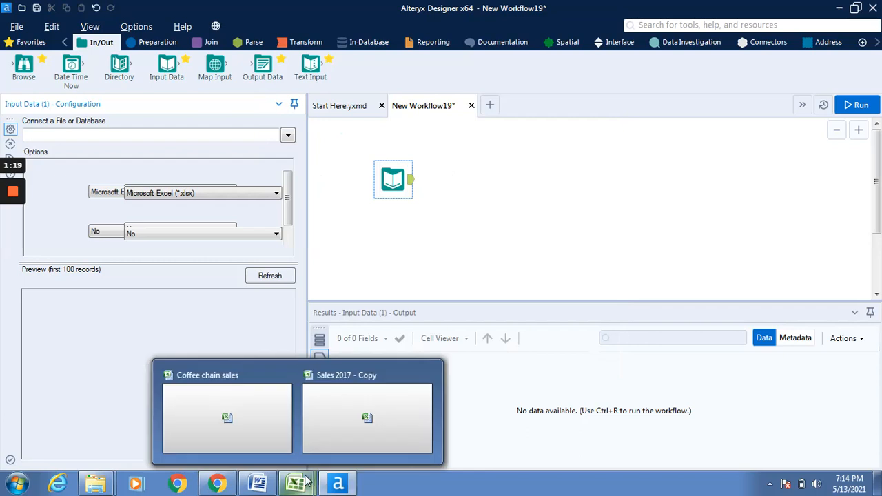
click(335, 417)
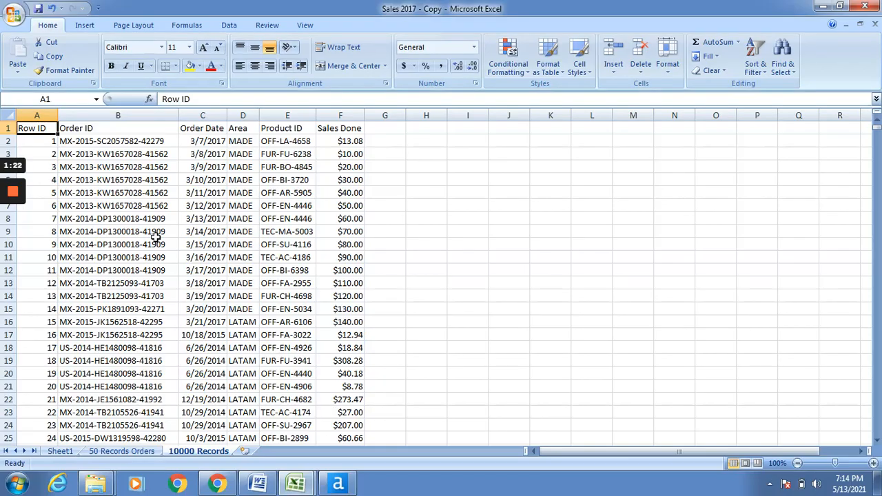
click(49, 141)
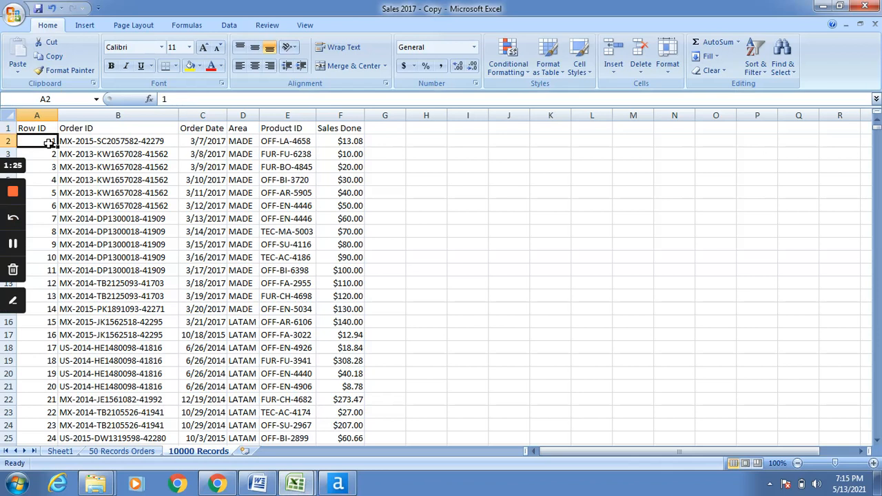
key(ctrl+Down)
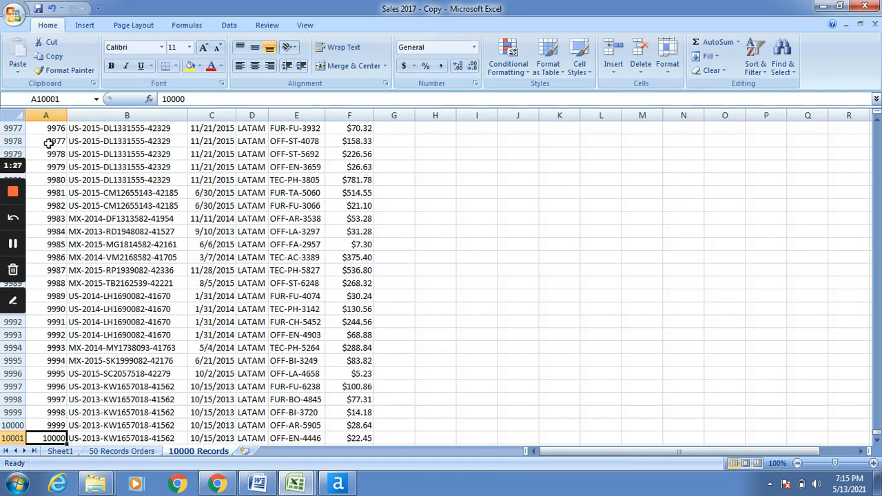
key(ctrl+Up)
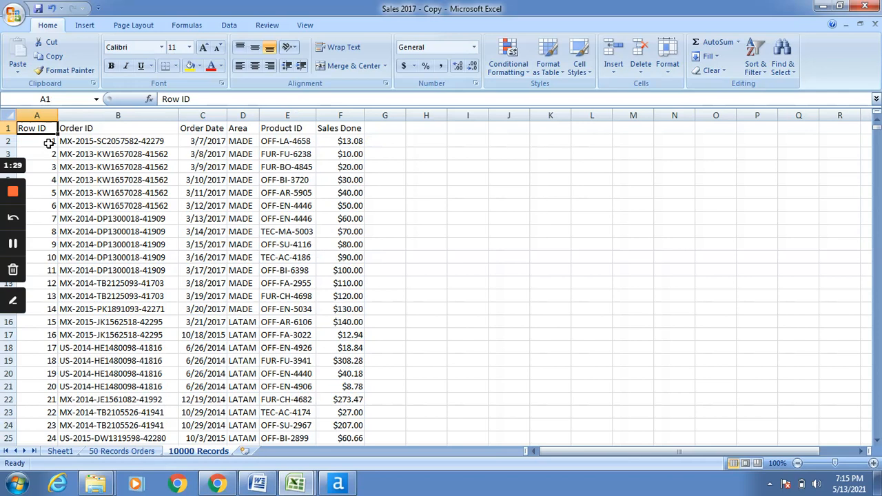
click(831, 6)
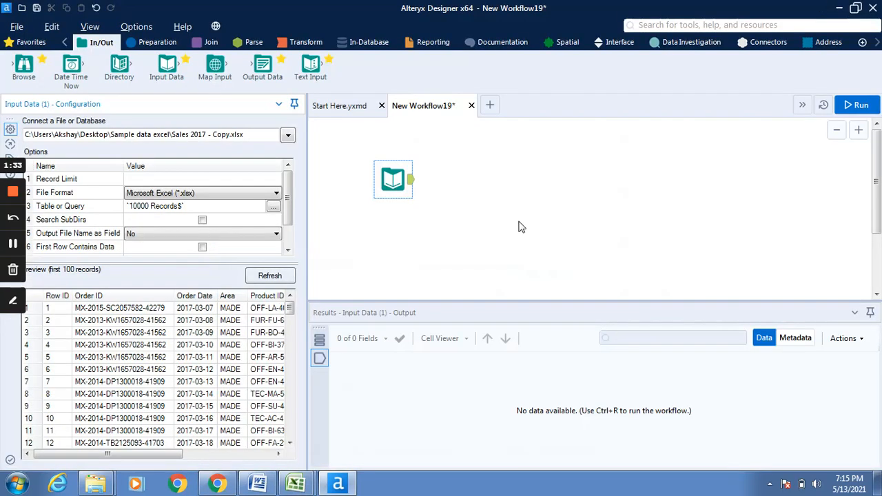
Run the workflow to load the records of the Input Data tool and dismiss the completion message.
drag(166, 67, 327, 116)
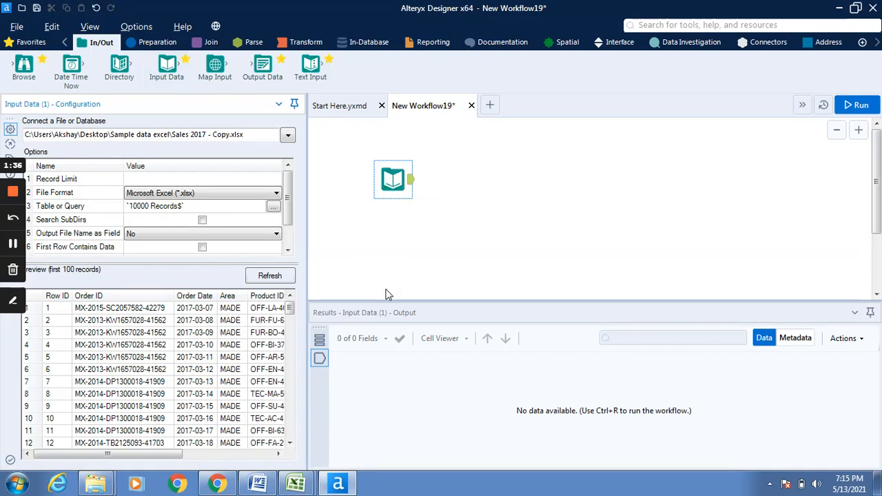
click(853, 110)
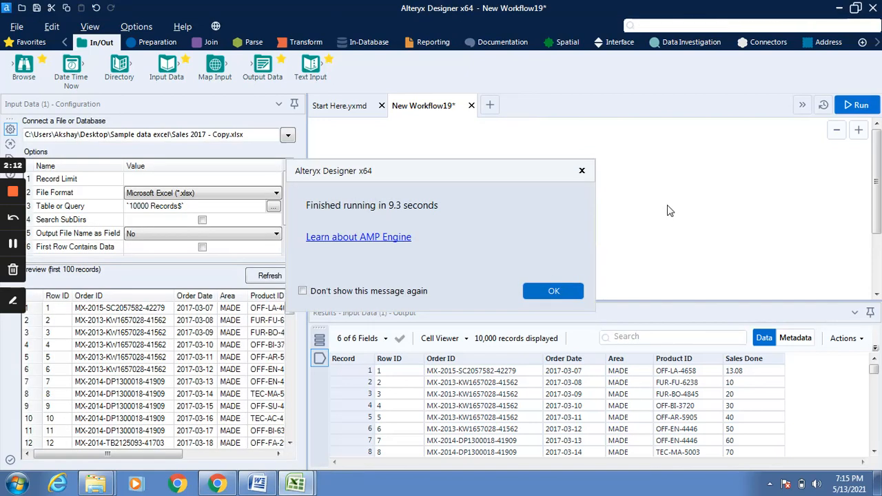
click(553, 292)
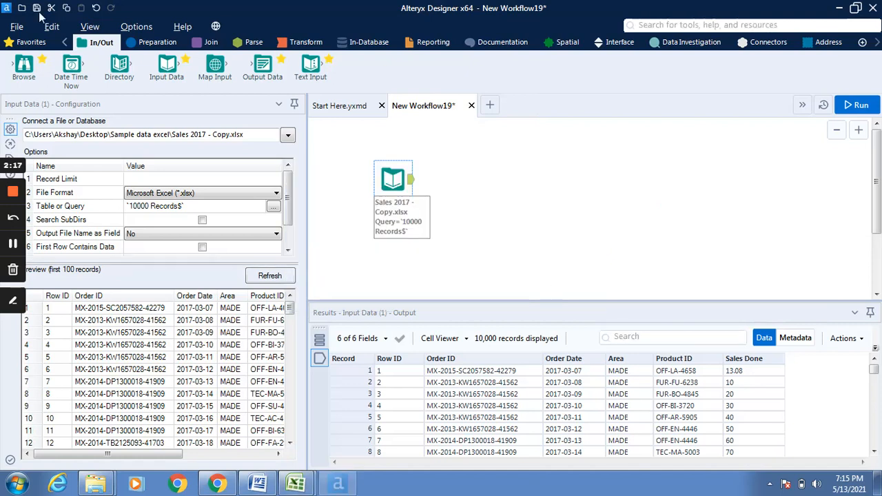
Connect a Create Samples tool after the Input Data tool, with the estimation sample at 2 percent and the validation sample at 8 percent.
click(151, 43)
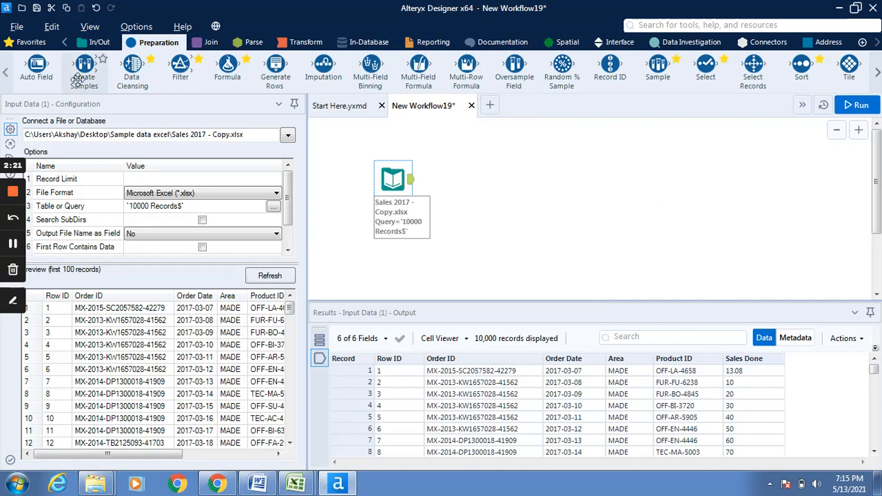
drag(91, 71, 477, 183)
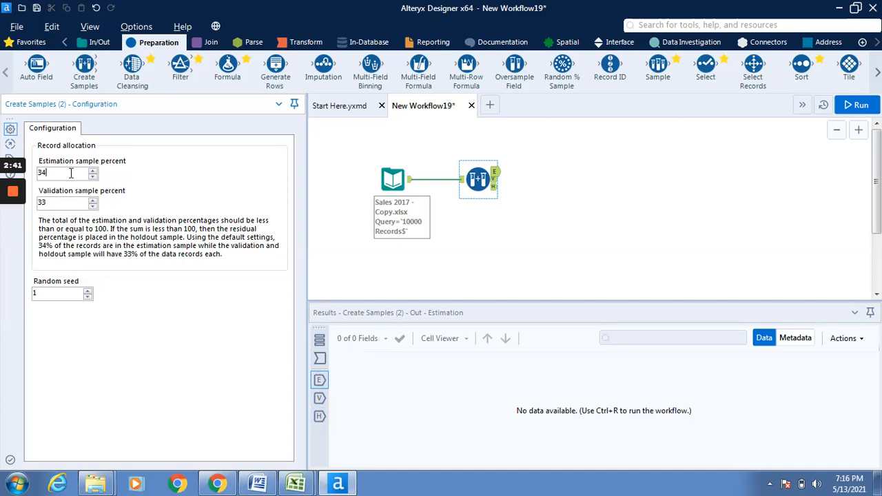
key(BackSpace)
key(BackSpace)
text(2)
click(52, 202)
key(BackSpace)
key(BackSpace)
text(8)
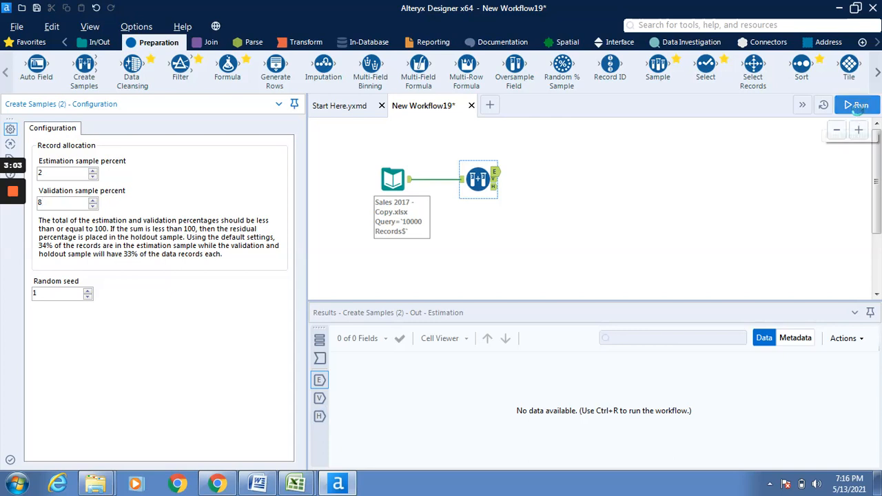
Run the workflow to split the records with the Create Samples tool and close the completion message.
click(856, 103)
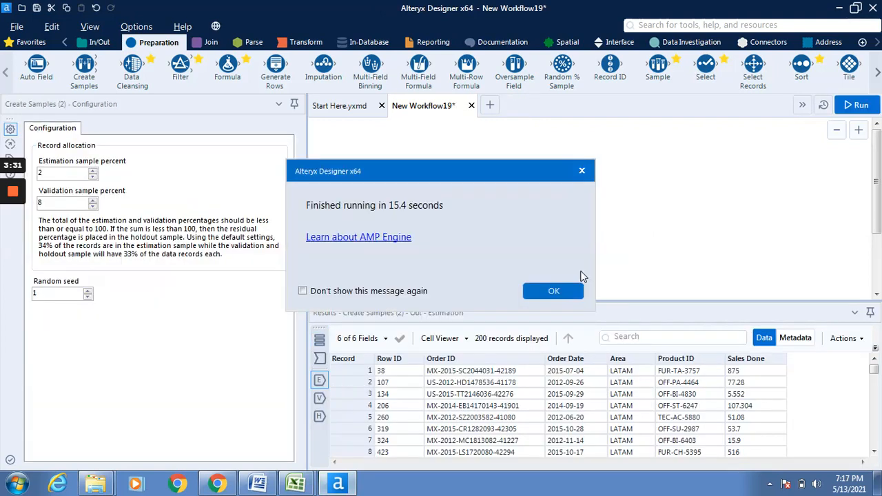
click(556, 291)
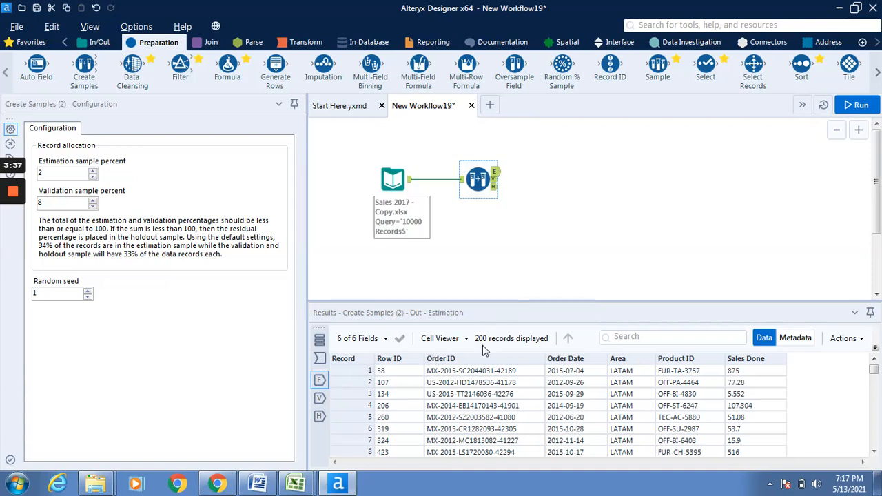
Compare the records in the Validation, Holdout and Estimation outputs of the Create Samples tool.
click(496, 180)
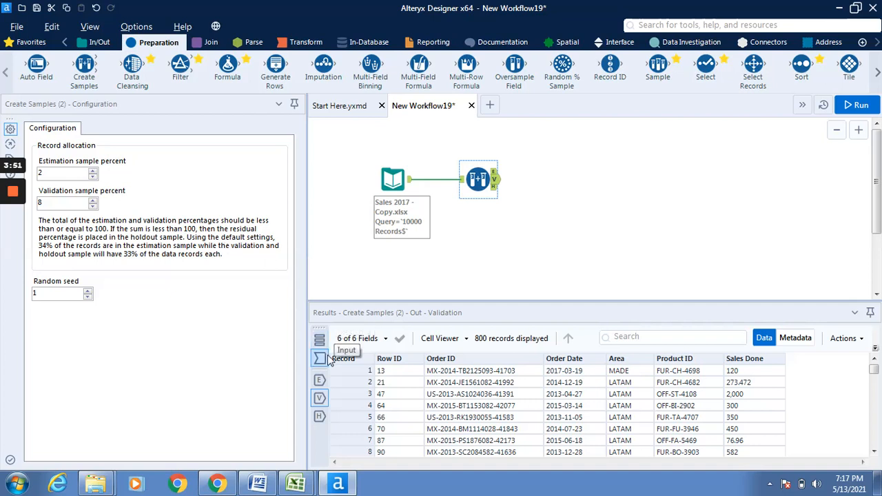
click(319, 420)
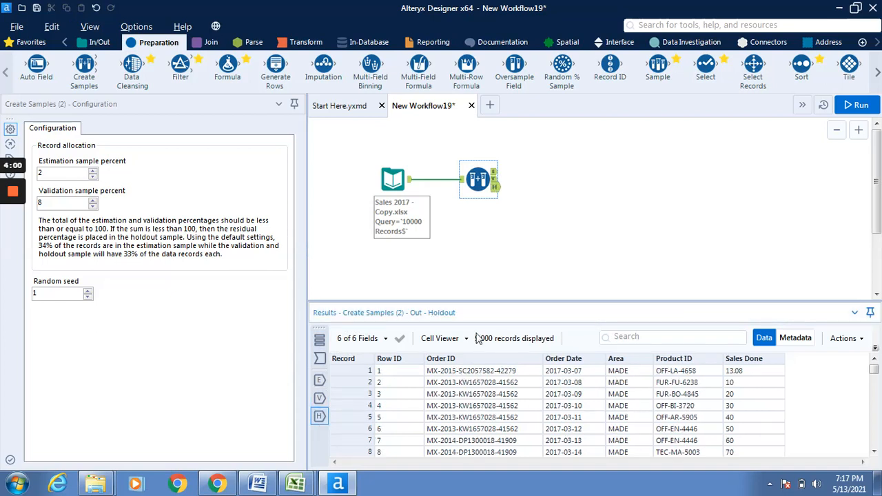
click(319, 381)
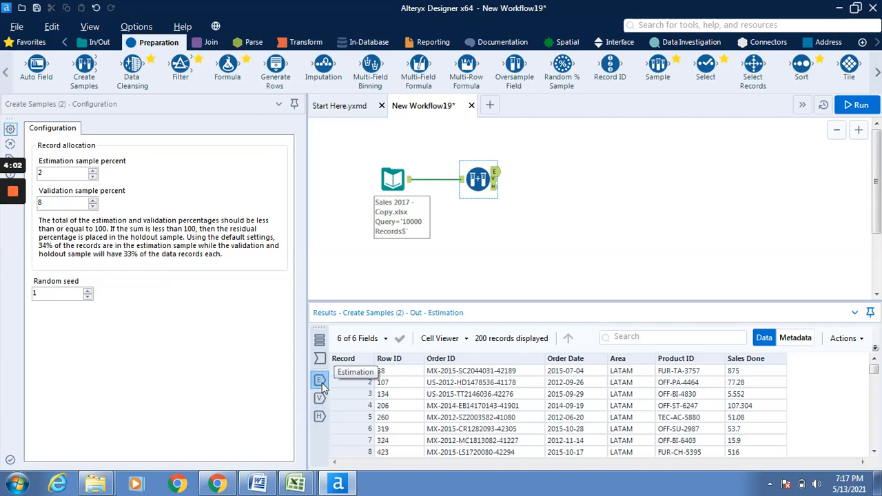
click(324, 400)
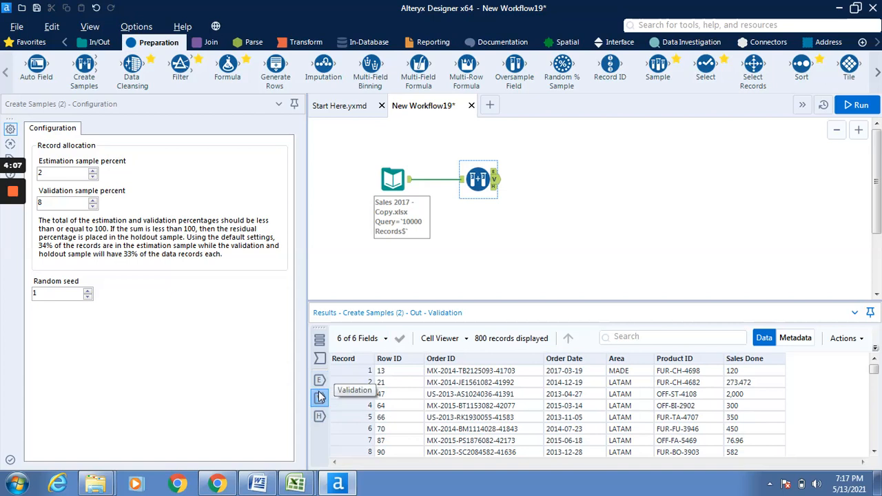
click(319, 417)
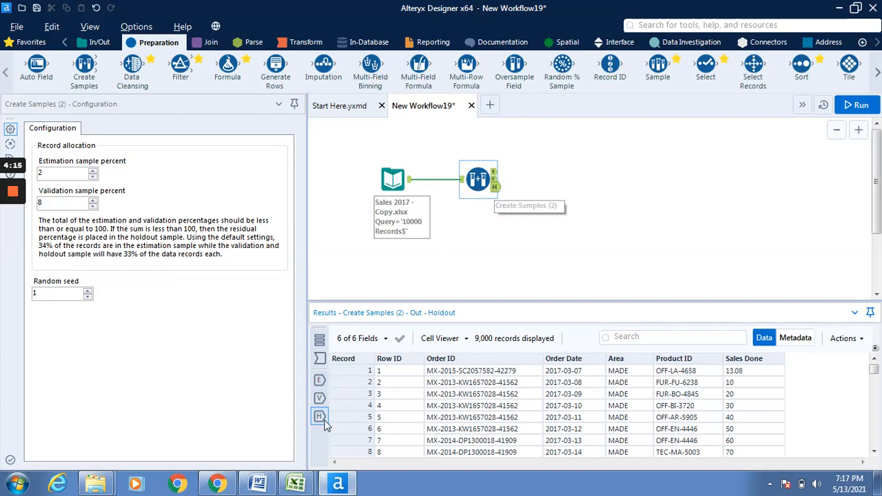
click(322, 402)
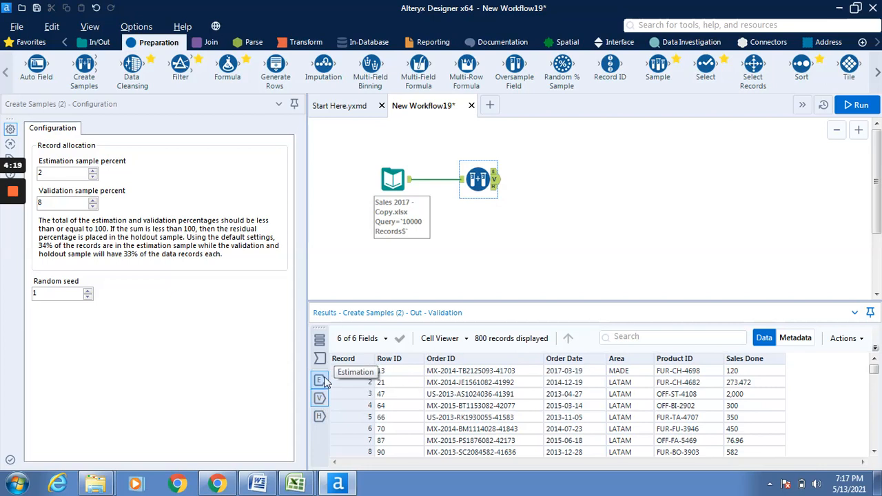
click(324, 381)
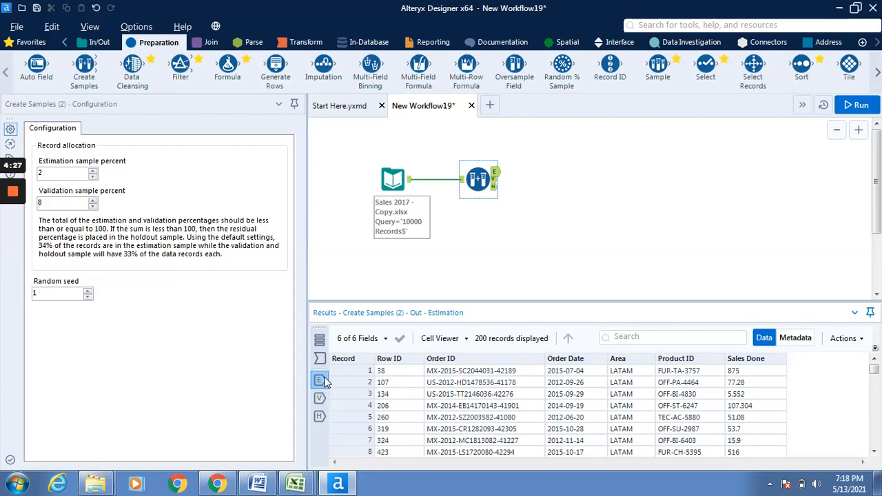
mouse_move(18, 197)
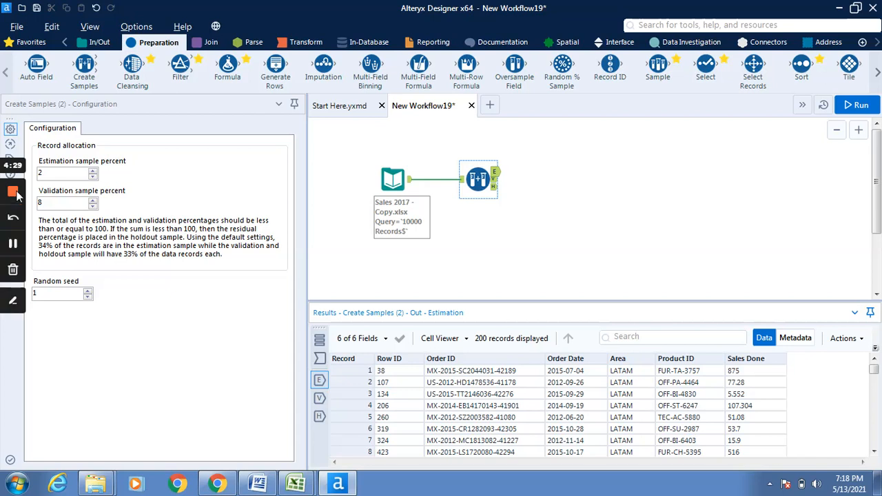